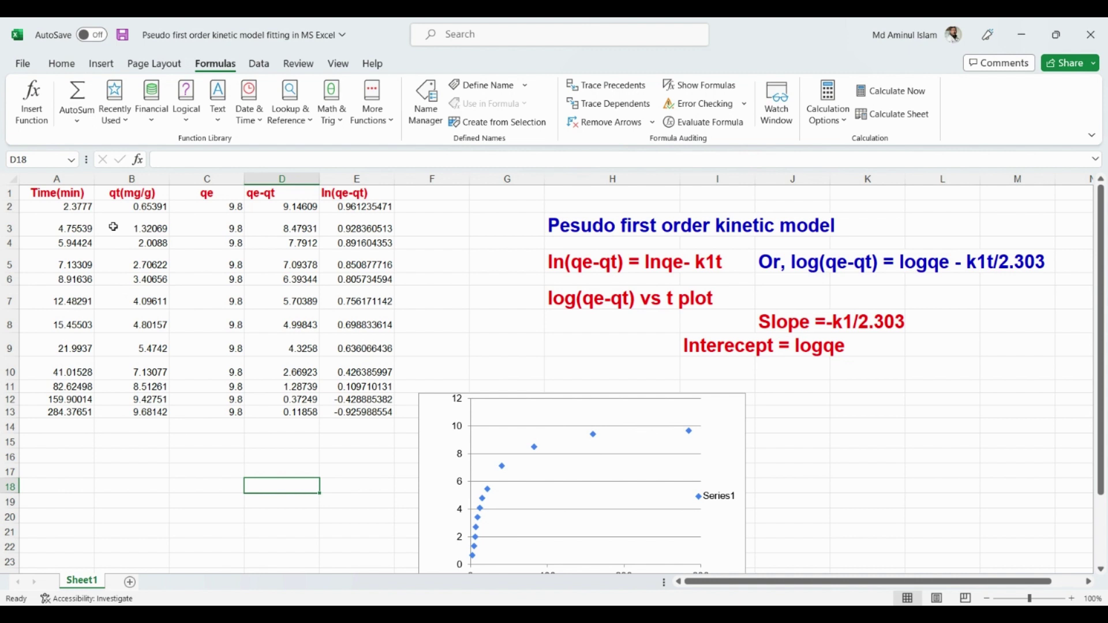
- Fill the qe value 9.8 from C2 down to C13
{"action": "left_click_drag", "start_coordinate": [60, 192], "coordinate": [125, 414]}
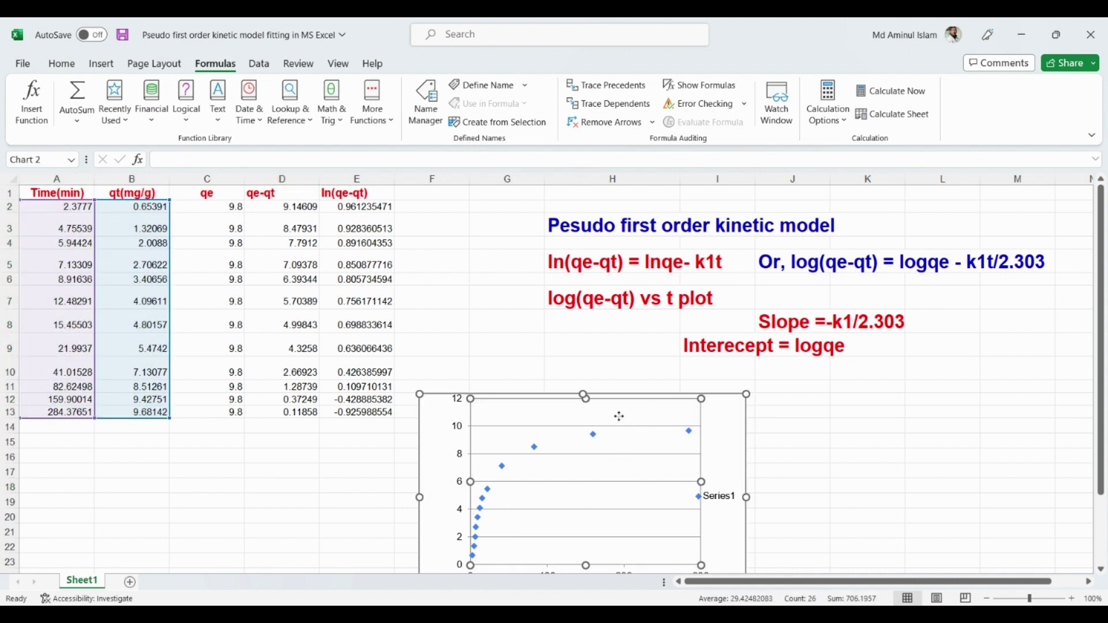
{"action": "left_click", "coordinate": [695, 468]}
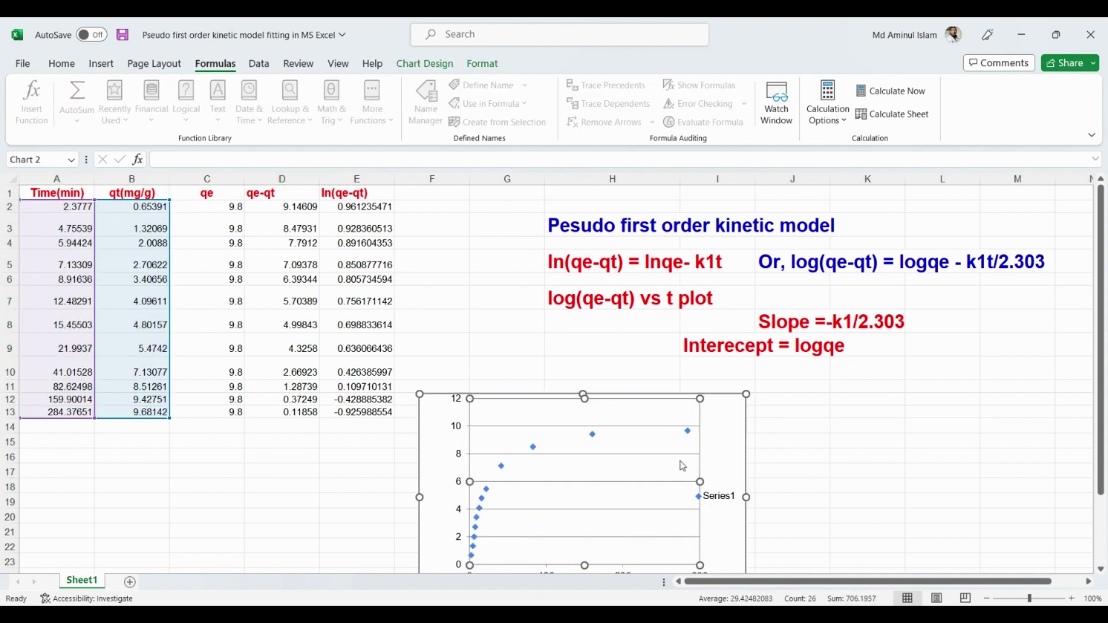
{"action": "left_click", "coordinate": [791, 487]}
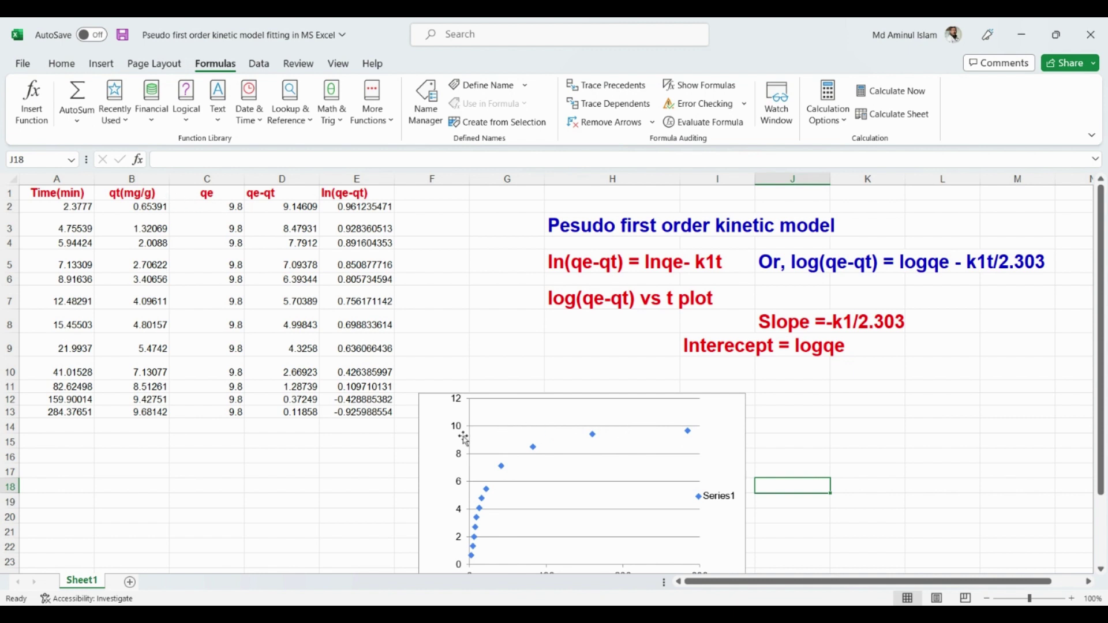
{"action": "left_click", "coordinate": [229, 206]}
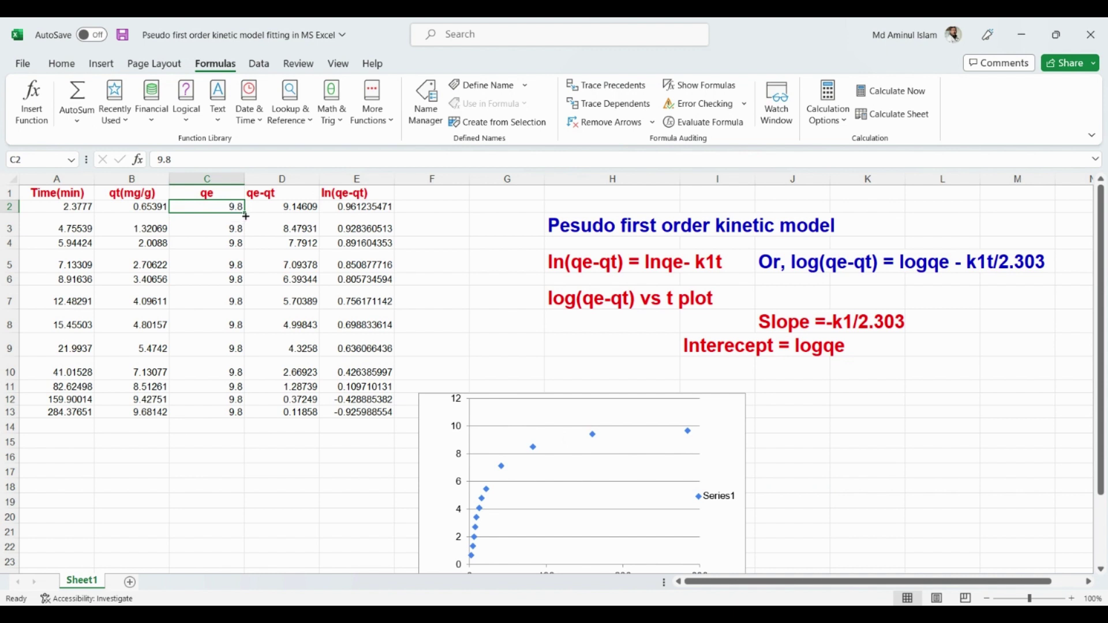
{"action": "left_click_drag", "start_coordinate": [246, 213], "coordinate": [239, 411]}
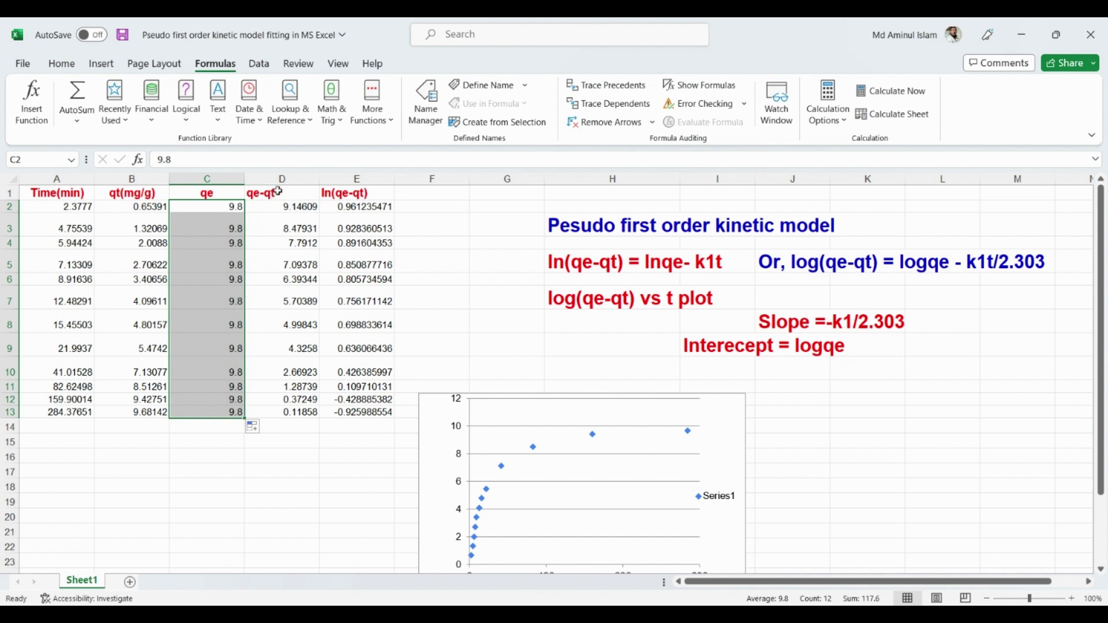
- Enter =C2-B2 in D2 and fill the qe-qt formula down to row 13
{"action": "double_click", "coordinate": [291, 210]}
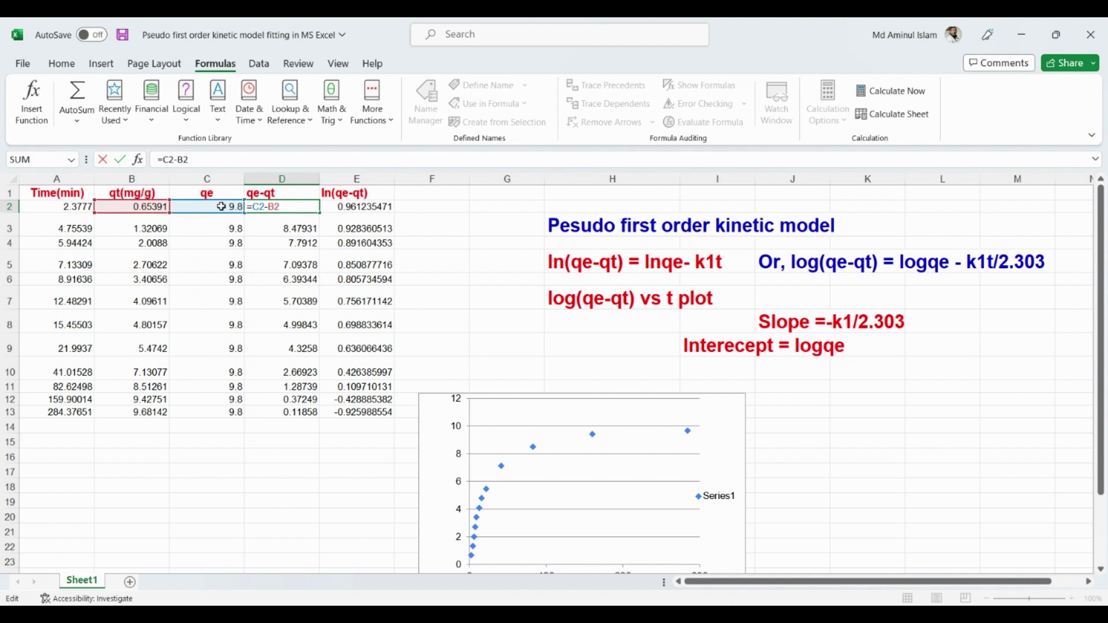
{"action": "key", "text": "Return"}
{"action": "left_click", "coordinate": [292, 208]}
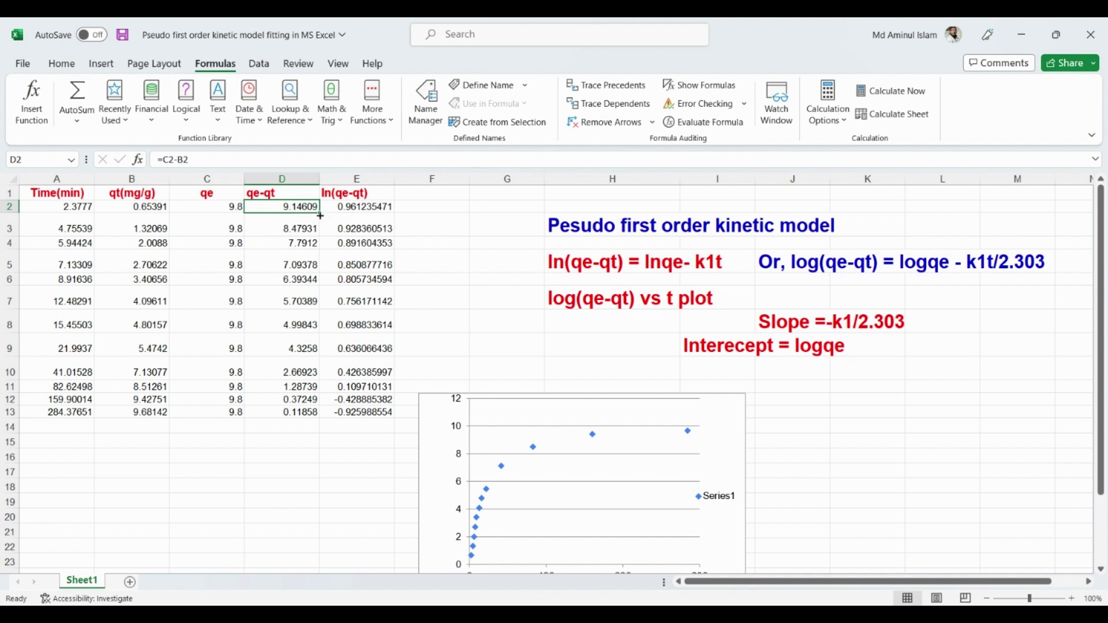
{"action": "left_click_drag", "start_coordinate": [320, 216], "coordinate": [321, 418]}
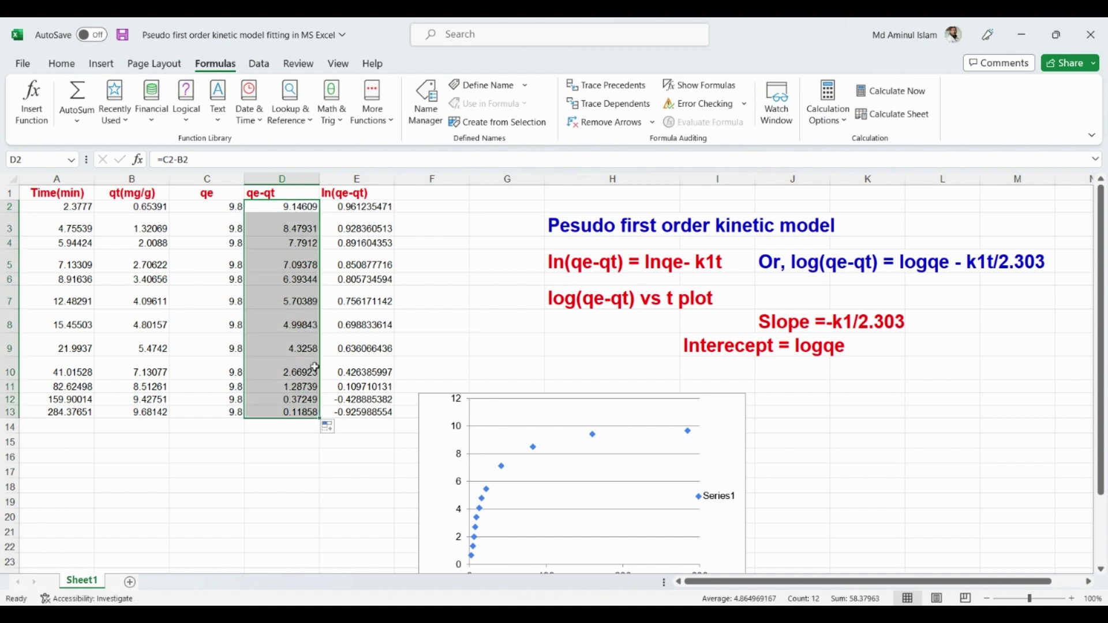
- Enter =LOG(D2) in E2 and fill it down to row 13
{"action": "left_click", "coordinate": [370, 206]}
{"action": "double_click", "coordinate": [370, 206]}
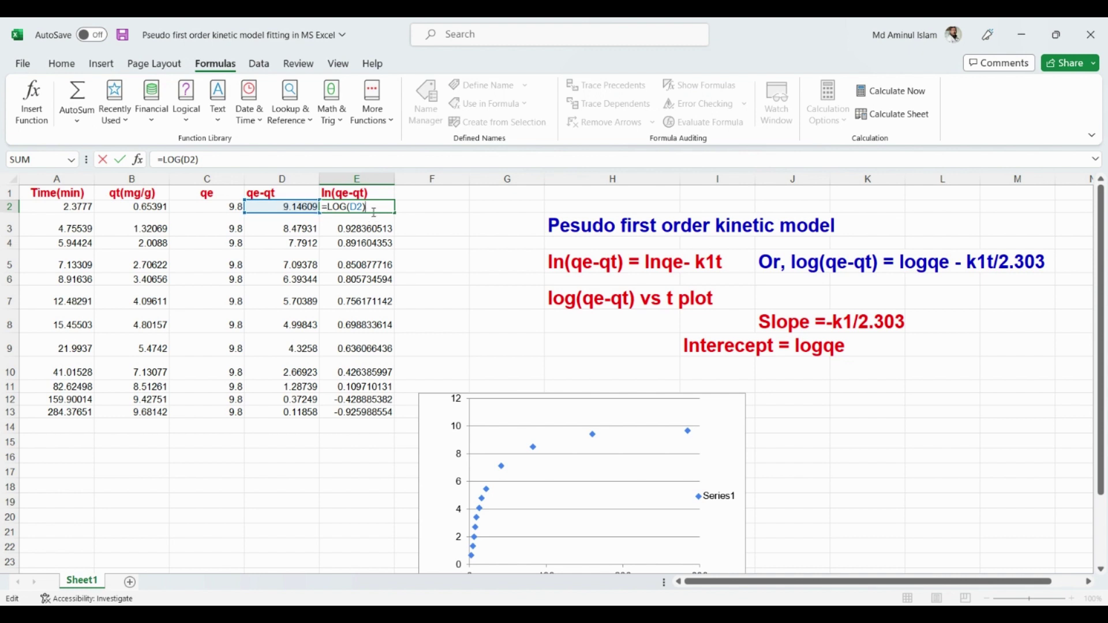
{"action": "key", "text": "Return"}
{"action": "left_click", "coordinate": [384, 209]}
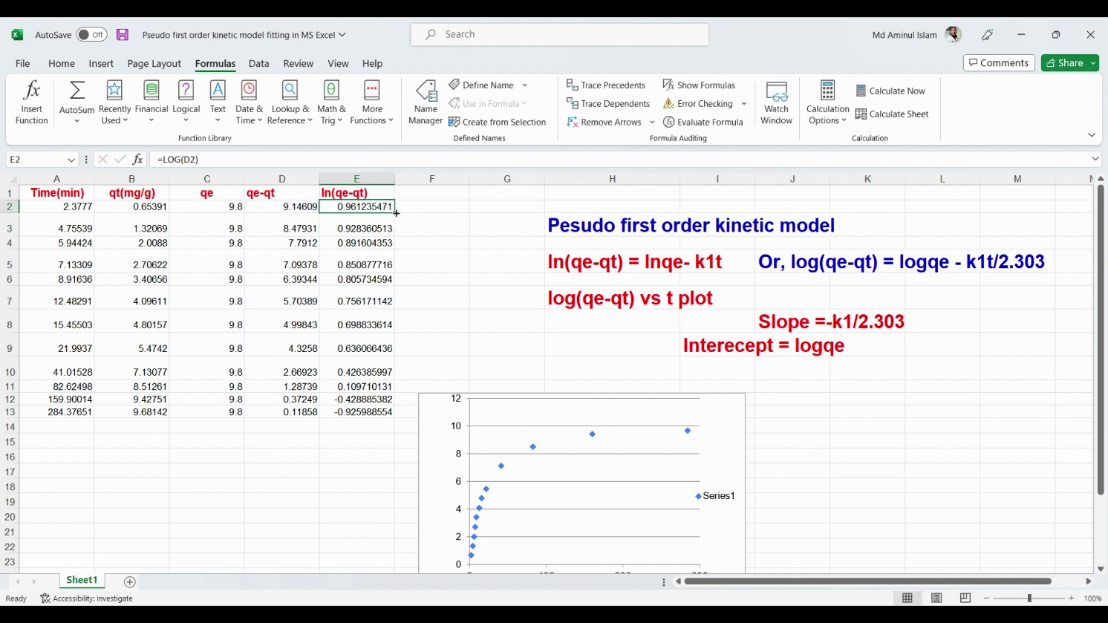
{"action": "left_click_drag", "start_coordinate": [396, 214], "coordinate": [397, 414]}
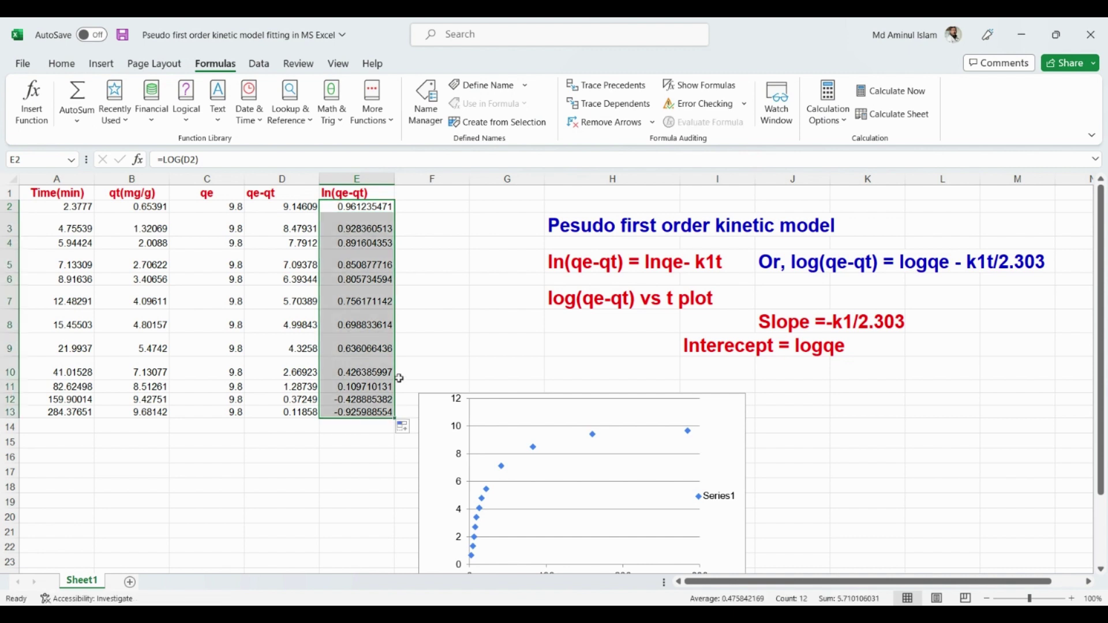
{"action": "left_click", "coordinate": [440, 305]}
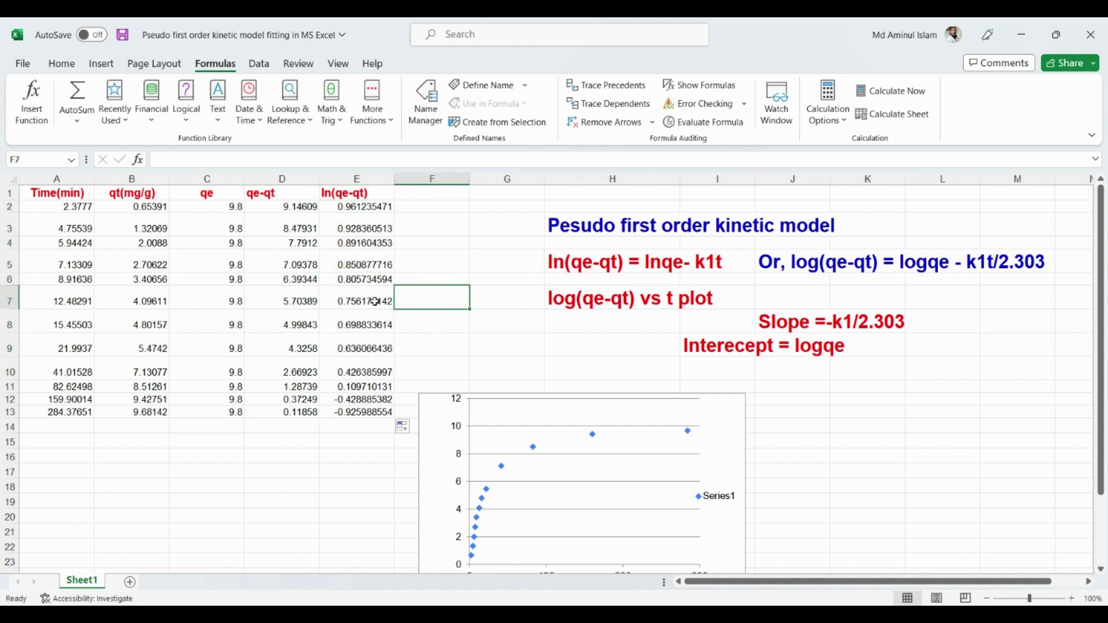
- Insert a markers-only scatter chart of Time(min) A1:A13 against ln(qe-qt) E1:E13
{"action": "left_click_drag", "start_coordinate": [61, 193], "coordinate": [72, 412]}
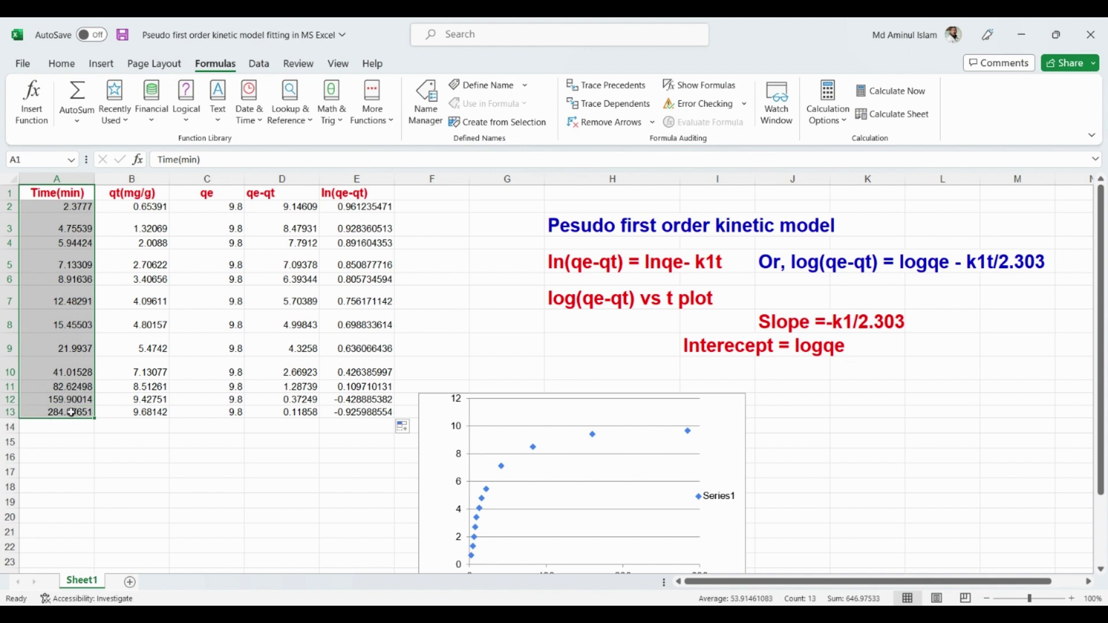
{"action": "left_click_drag", "start_coordinate": [340, 193], "coordinate": [362, 416], "text": "ctrl"}
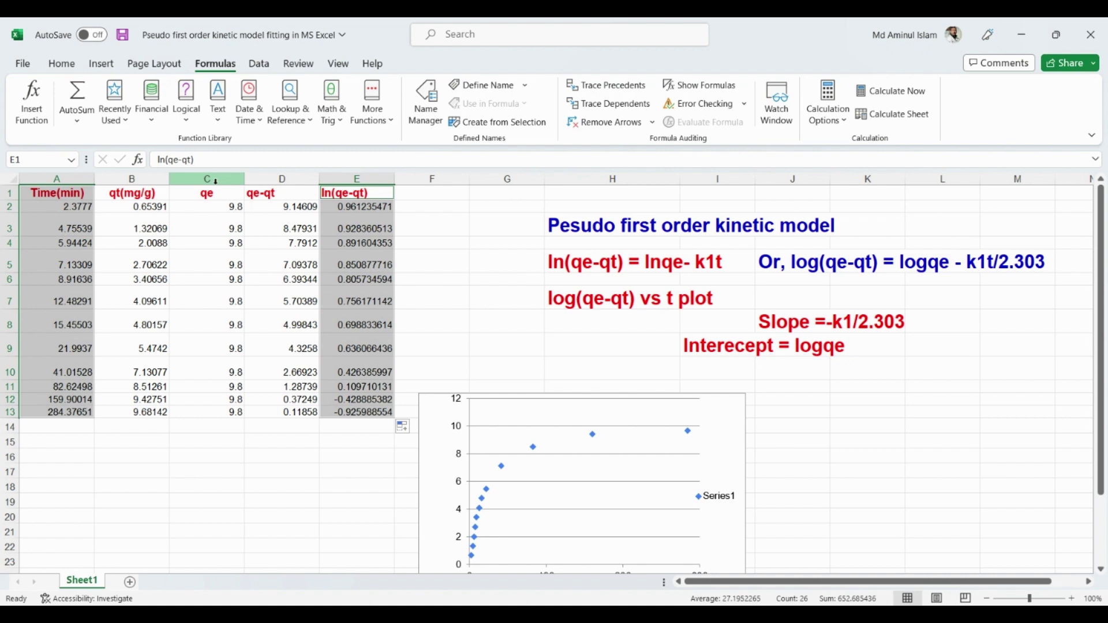
{"action": "left_click", "coordinate": [101, 65]}
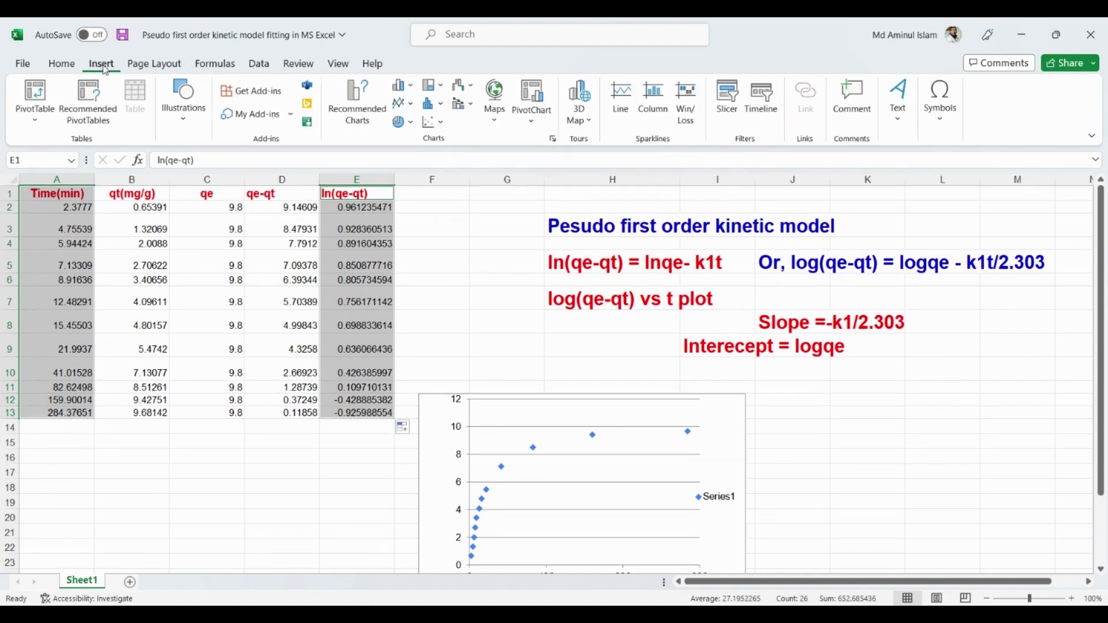
{"action": "left_click", "coordinate": [430, 122]}
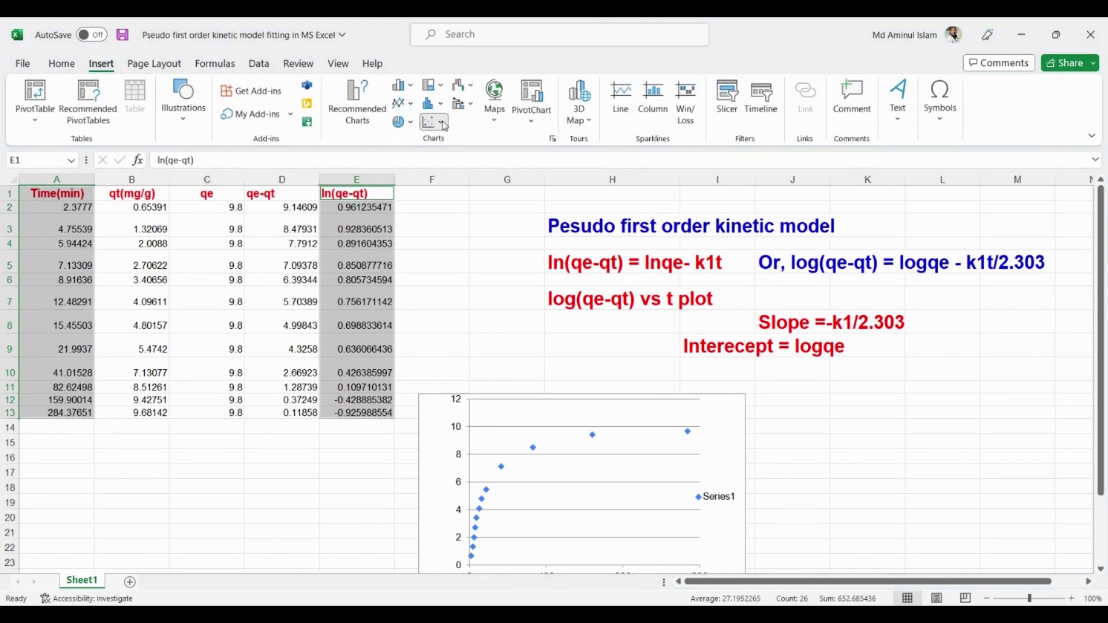
{"action": "left_click", "coordinate": [449, 165]}
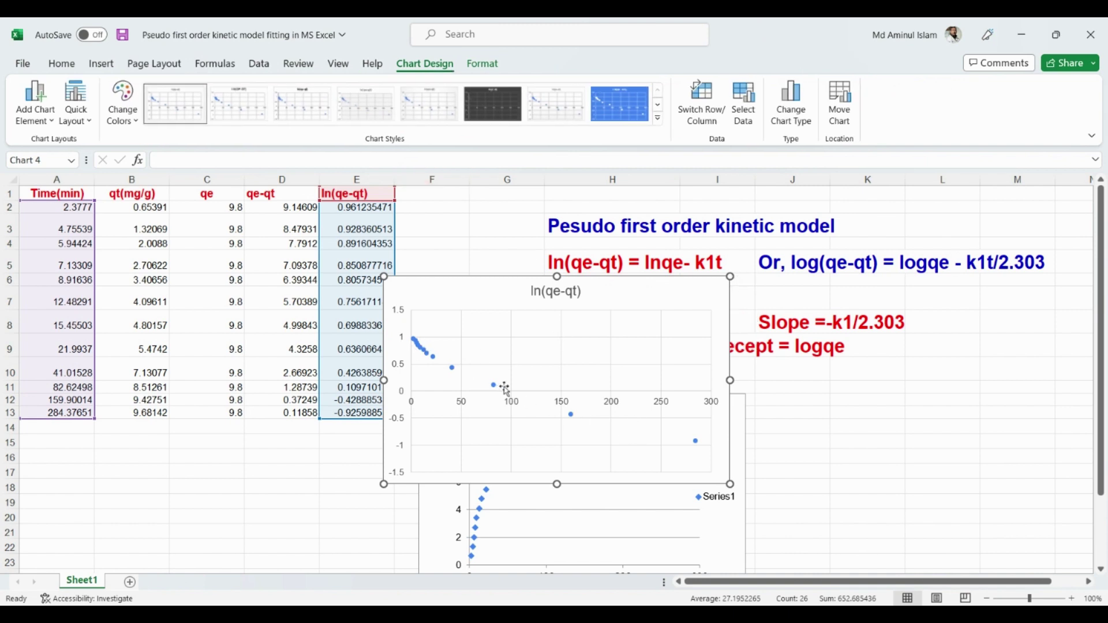
- Add a linear trendline to the ln(qe-qt) series and open its Format Trendline options
{"action": "left_click", "coordinate": [425, 350]}
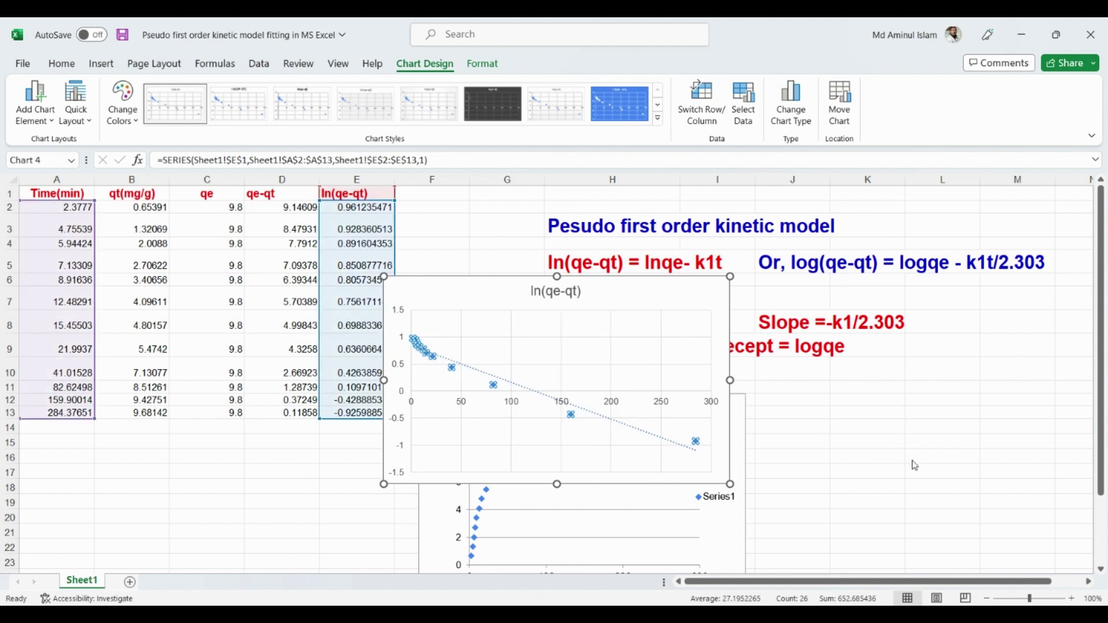
{"action": "key", "text": "Down"}
{"action": "key", "text": "ctrl+1"}
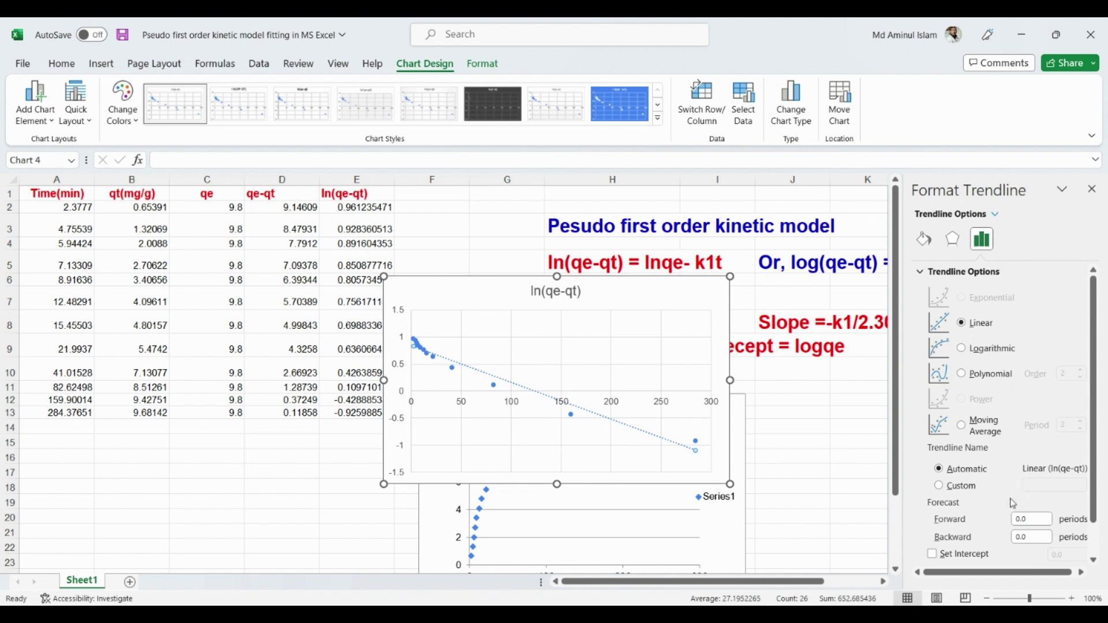
- Display the trendline equation and R-squared value on the chart
{"action": "scroll", "coordinate": [1013, 503], "scroll_direction": "down", "scroll_amount": 1}
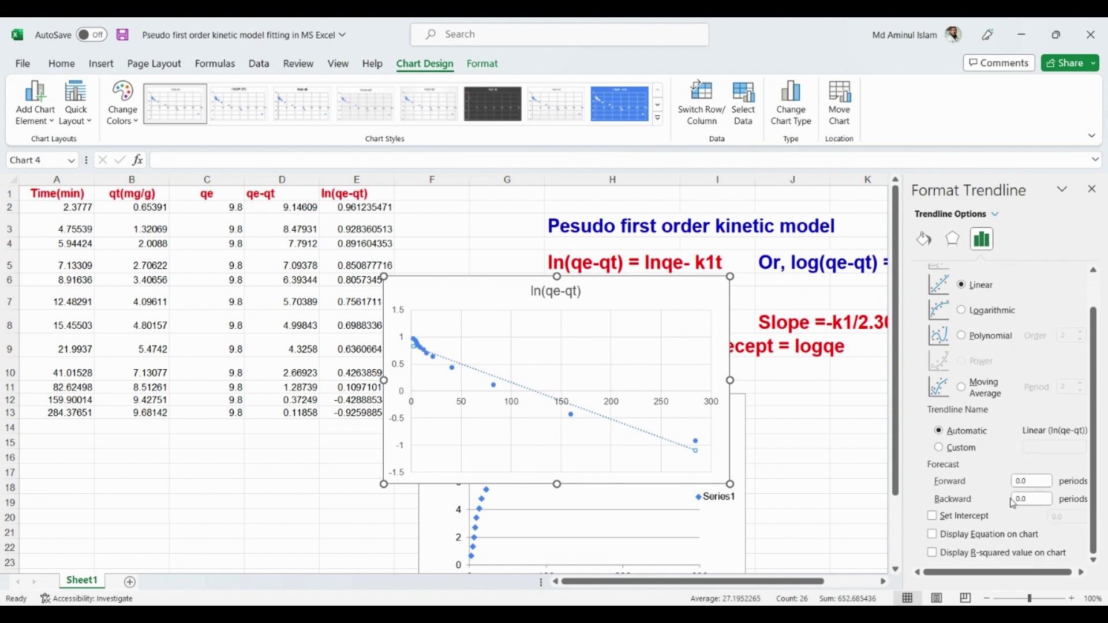
{"action": "left_click", "coordinate": [935, 538]}
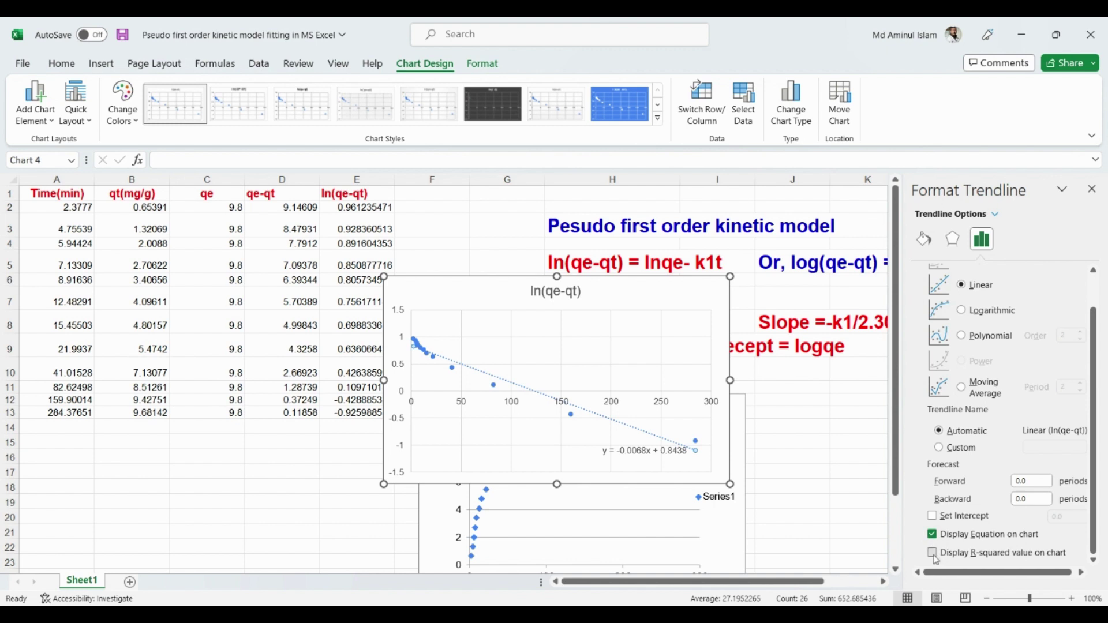
{"action": "left_click", "coordinate": [933, 553]}
- Move the y = -0.0068x + 0.8438, R² = 0.9599 label to the plot's top
{"action": "left_click", "coordinate": [644, 459]}
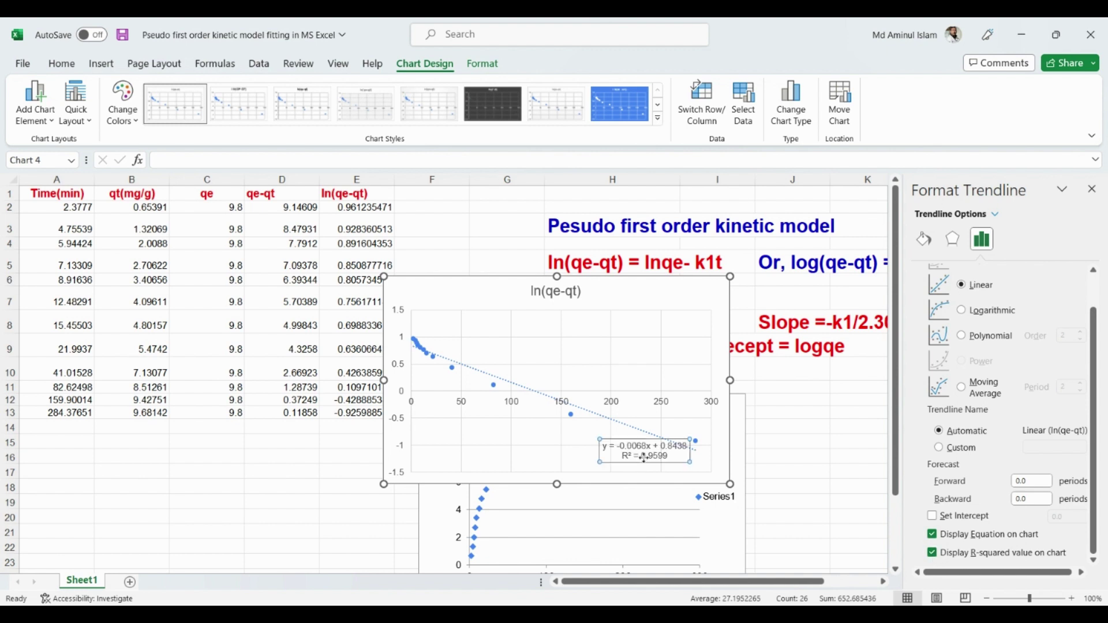
{"action": "left_click_drag", "start_coordinate": [570, 344], "coordinate": [571, 344]}
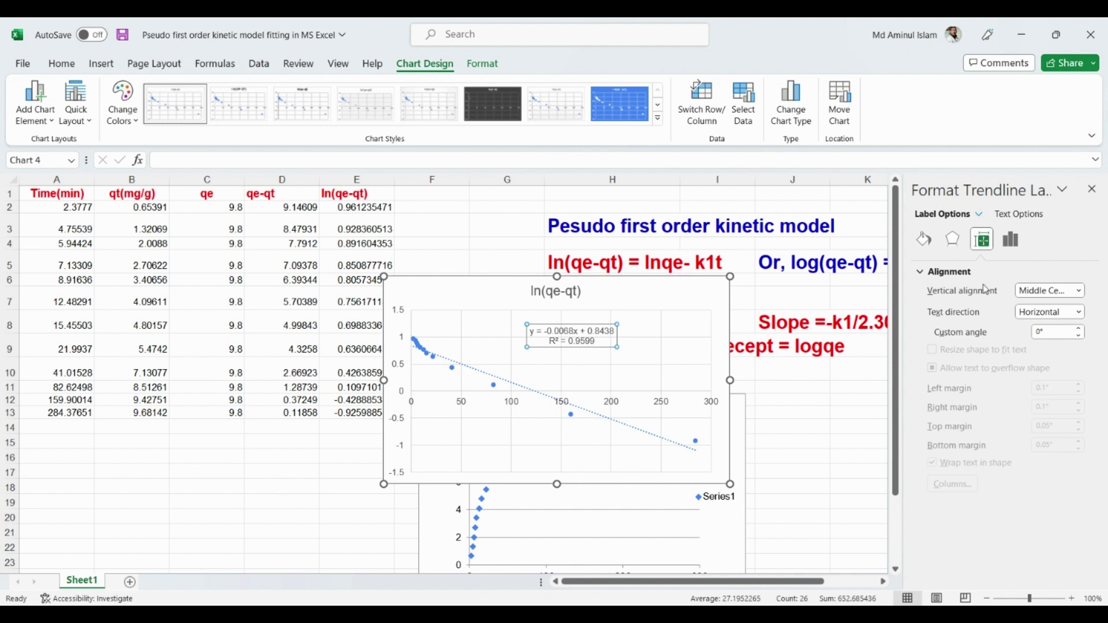
{"action": "left_click", "coordinate": [1091, 189]}
{"action": "left_click", "coordinate": [662, 353]}
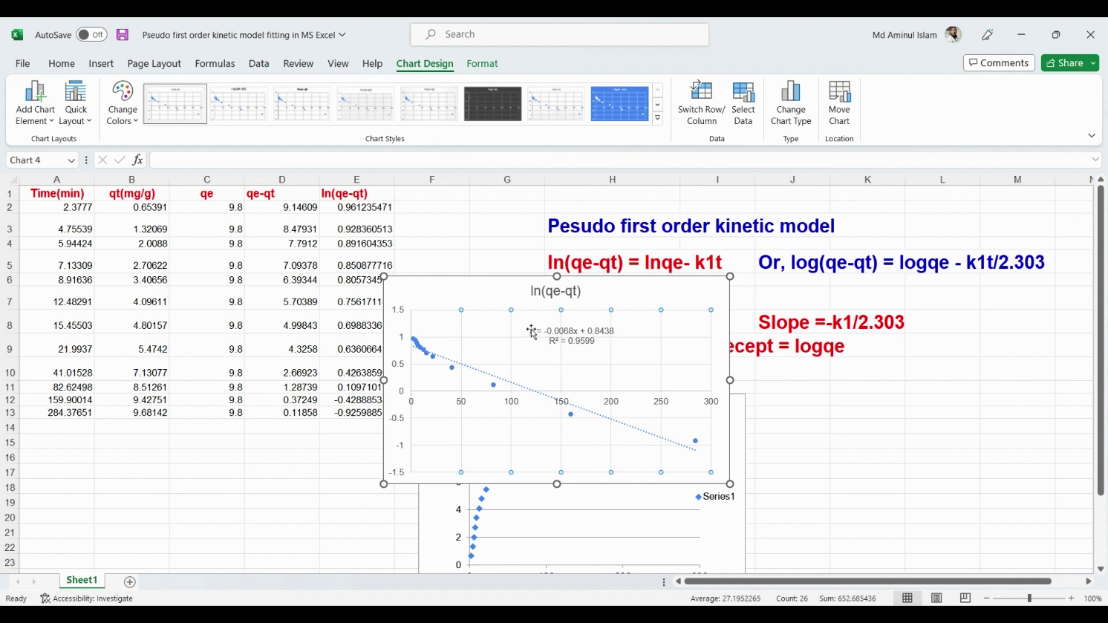
- Insert a space after the plus sign in the trendline equation, then review the slope and intercept notes
{"action": "left_click", "coordinate": [574, 334]}
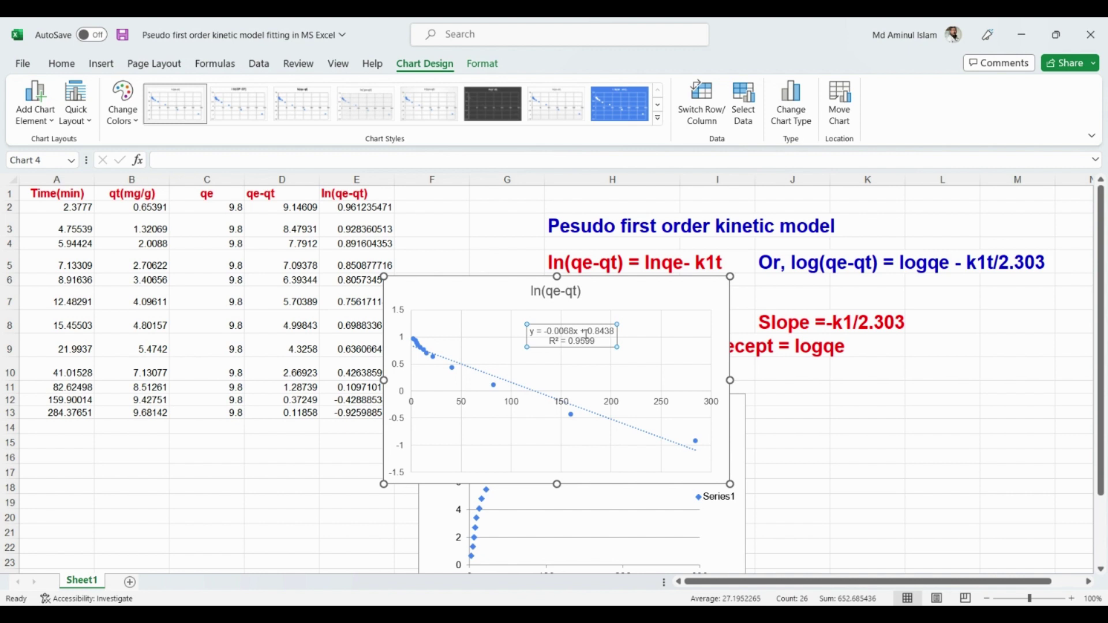
{"action": "left_click", "coordinate": [587, 333]}
{"action": "left_click", "coordinate": [824, 325]}
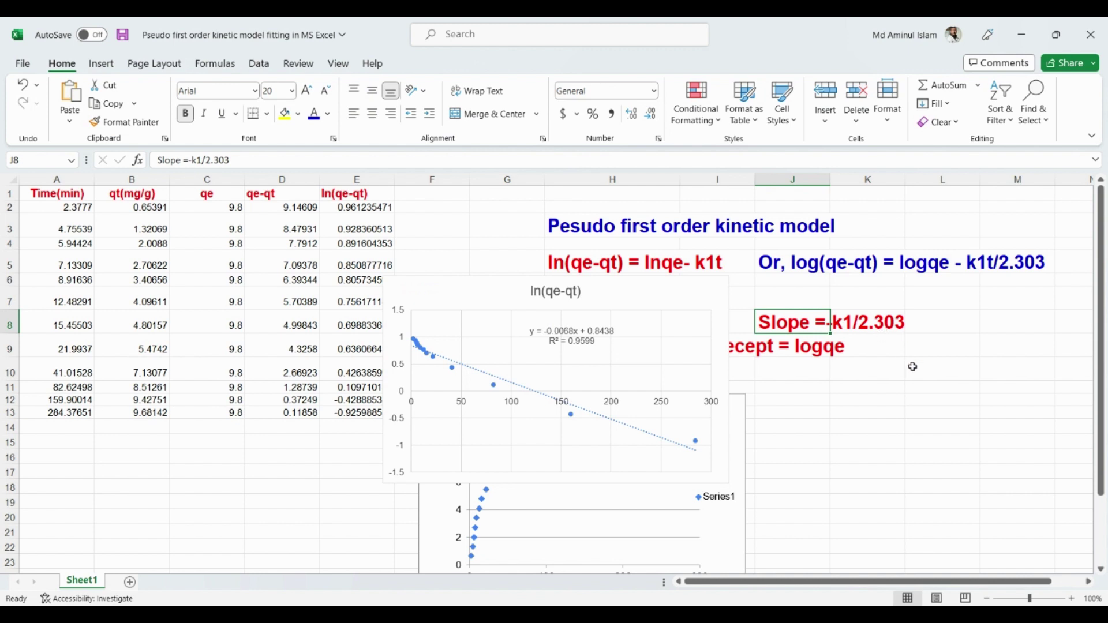
{"action": "left_click", "coordinate": [802, 353]}
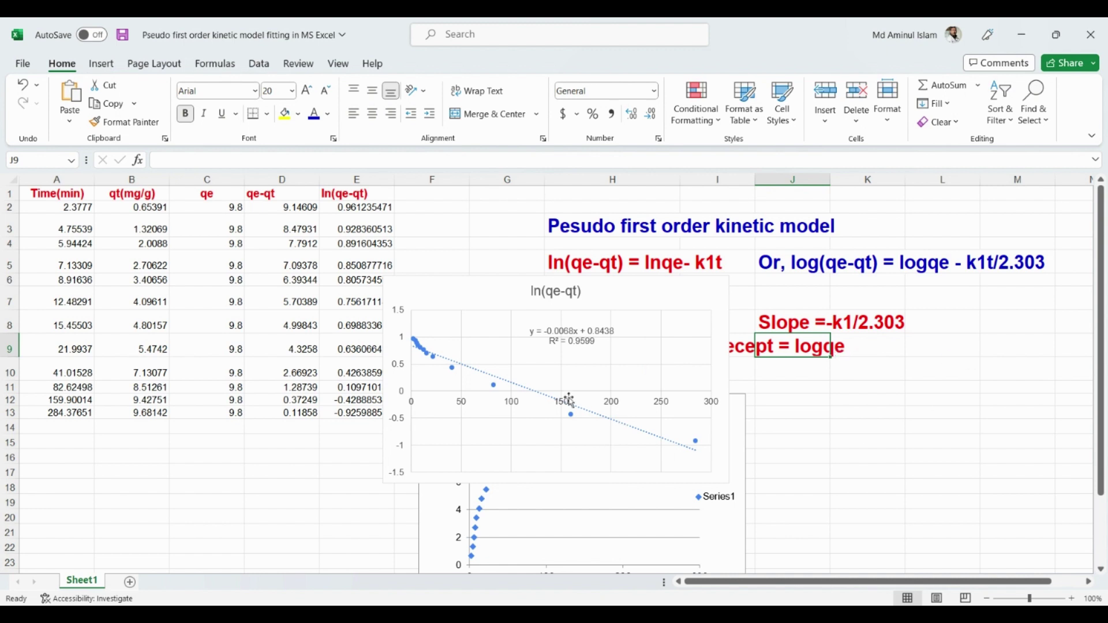
{"action": "left_click", "coordinate": [540, 389]}
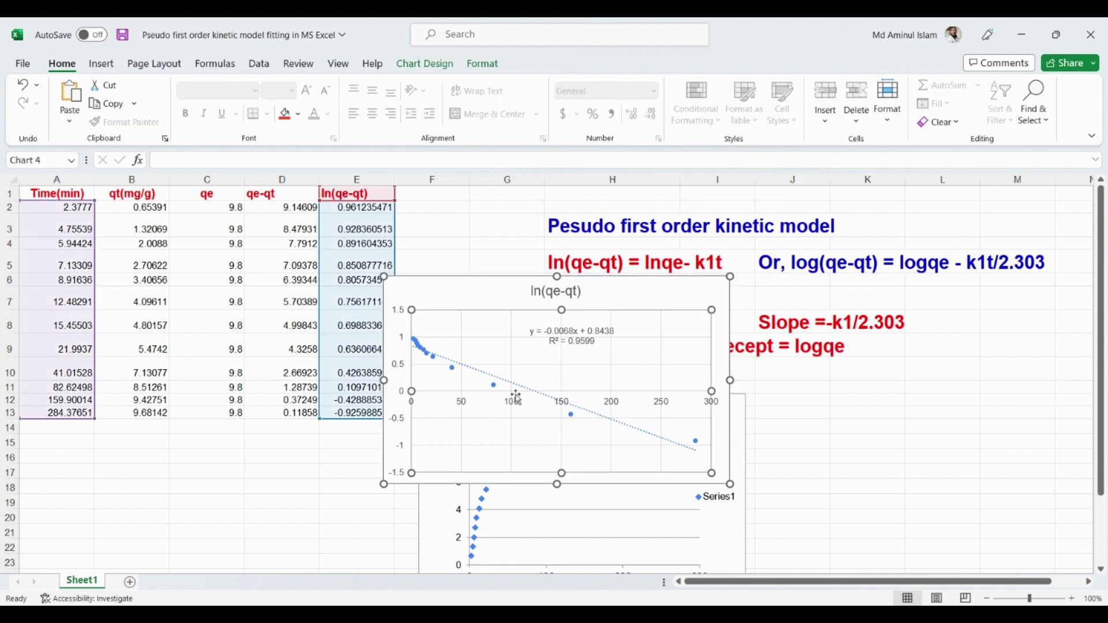
{"action": "left_click", "coordinate": [888, 454]}
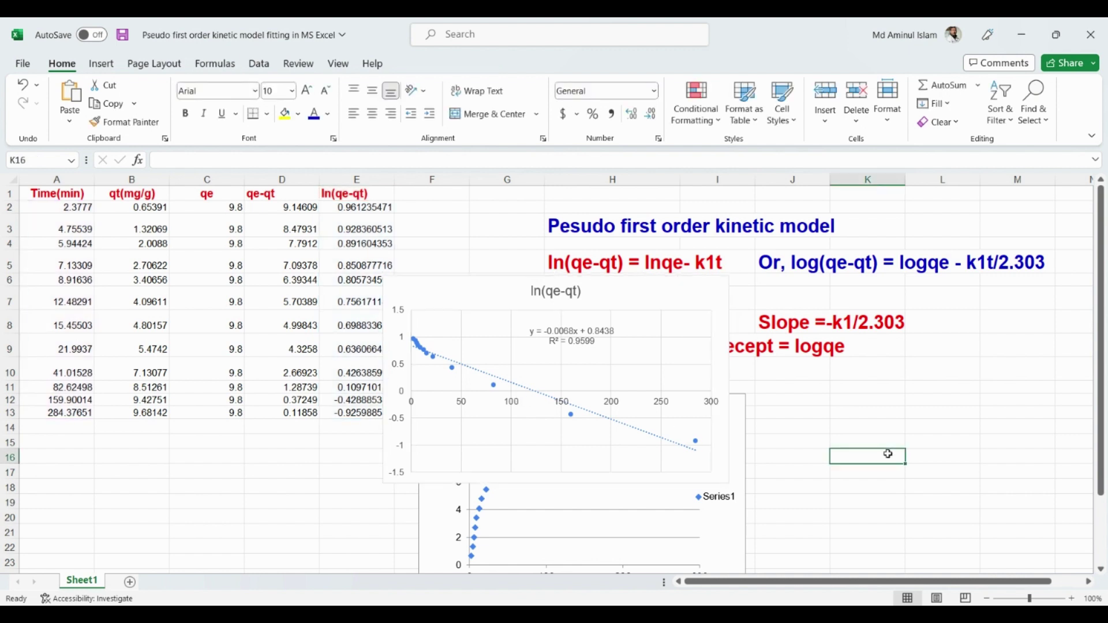